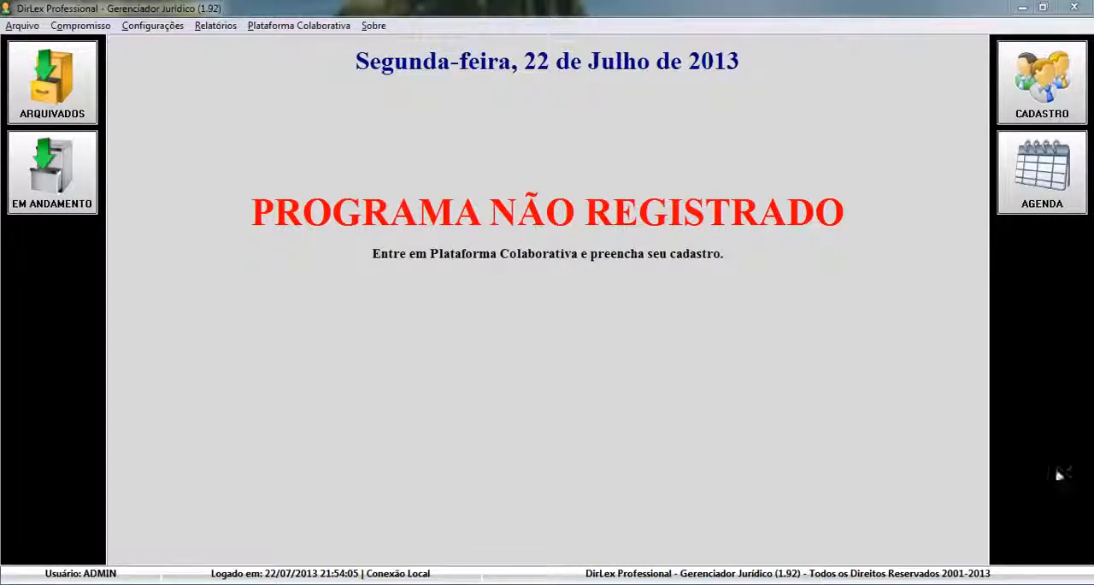
# Open the personal agenda and view the list of users an appointment can be assigned to
pyautogui.click(1046, 204)
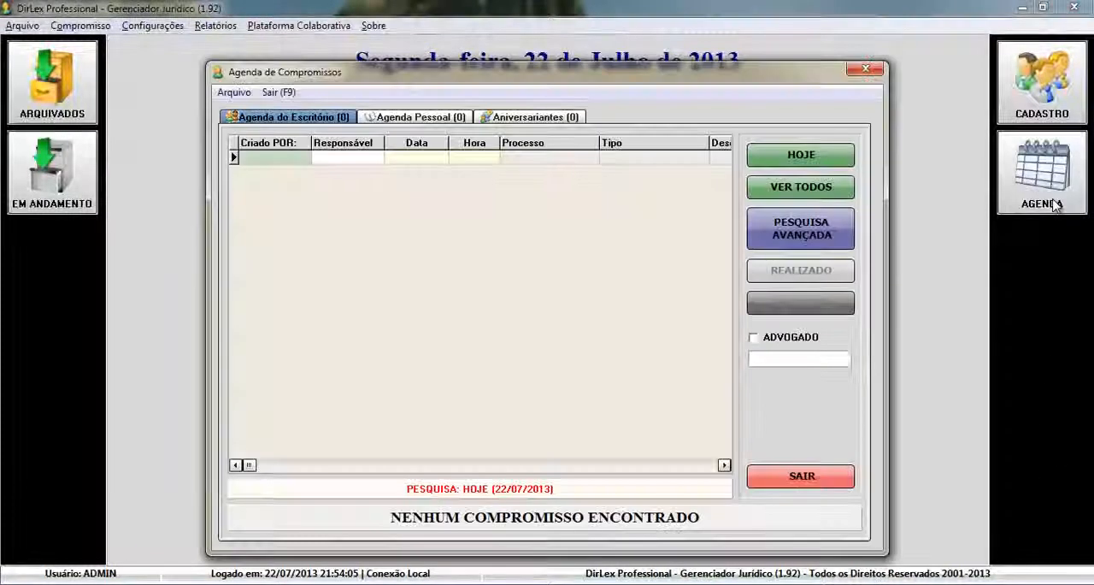
pyautogui.click(438, 120)
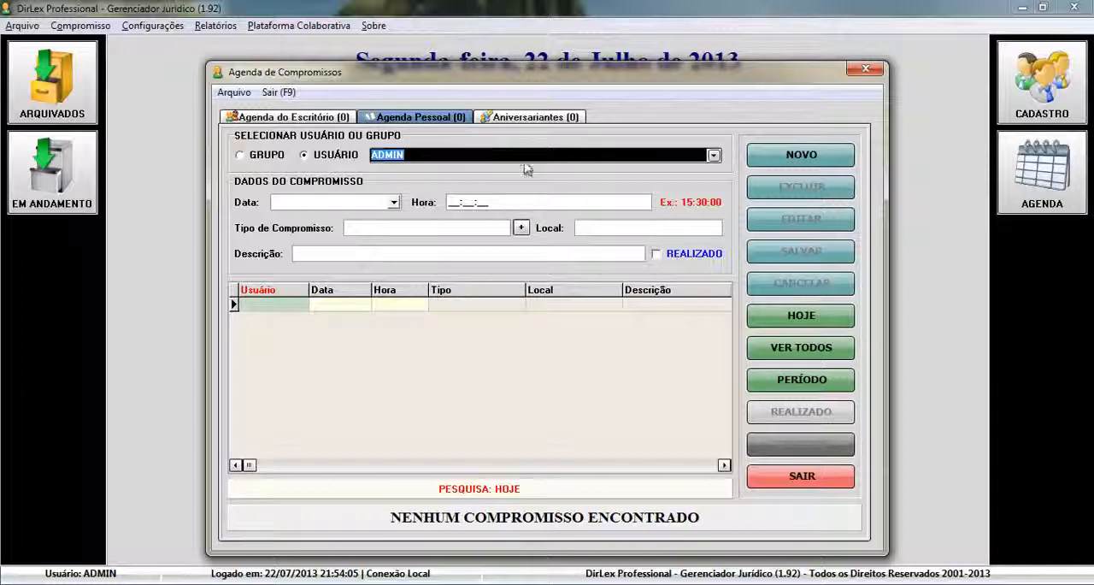
pyautogui.click(714, 158)
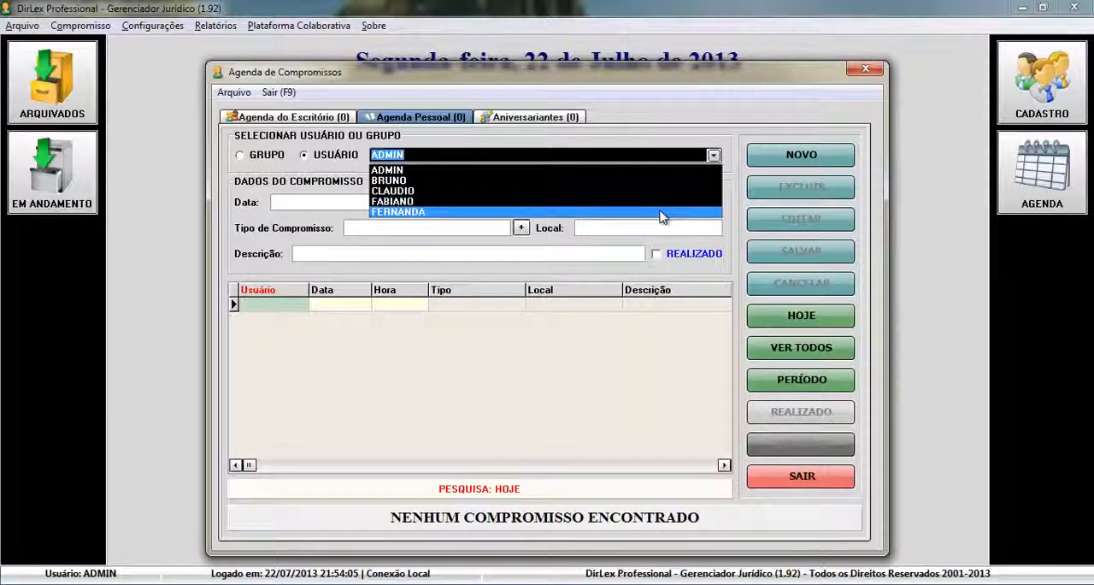
pyautogui.click(716, 160)
pyautogui.click(715, 158)
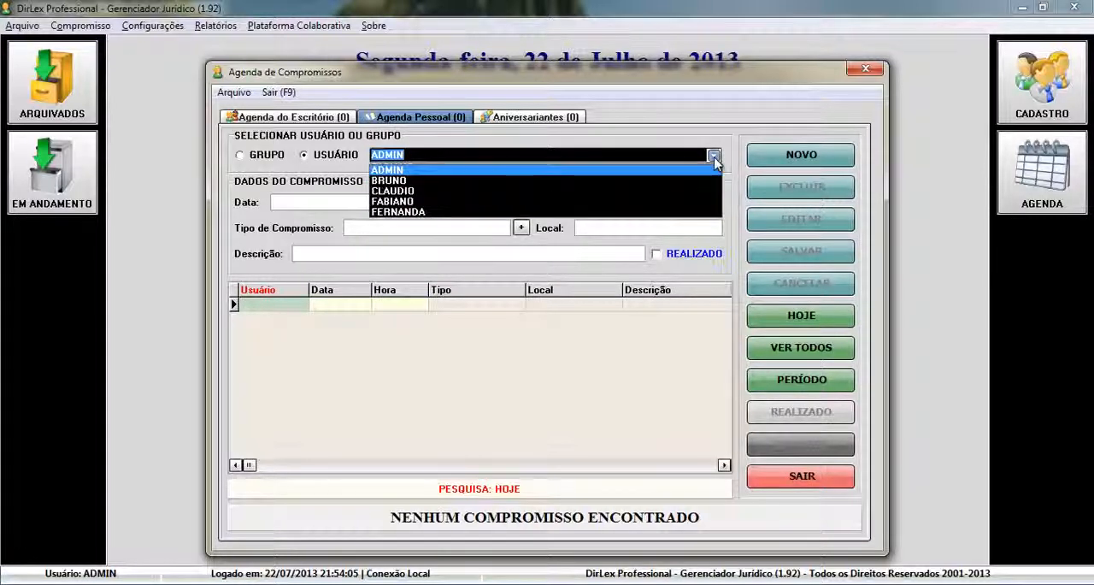
pyautogui.click(643, 183)
pyautogui.click(801, 154)
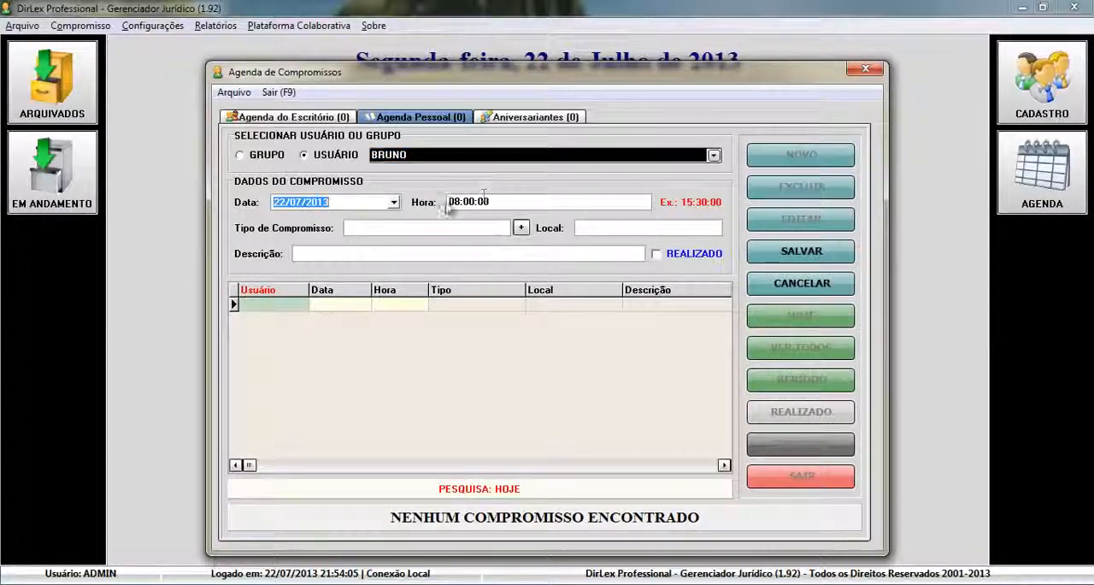
pyautogui.click(769, 285)
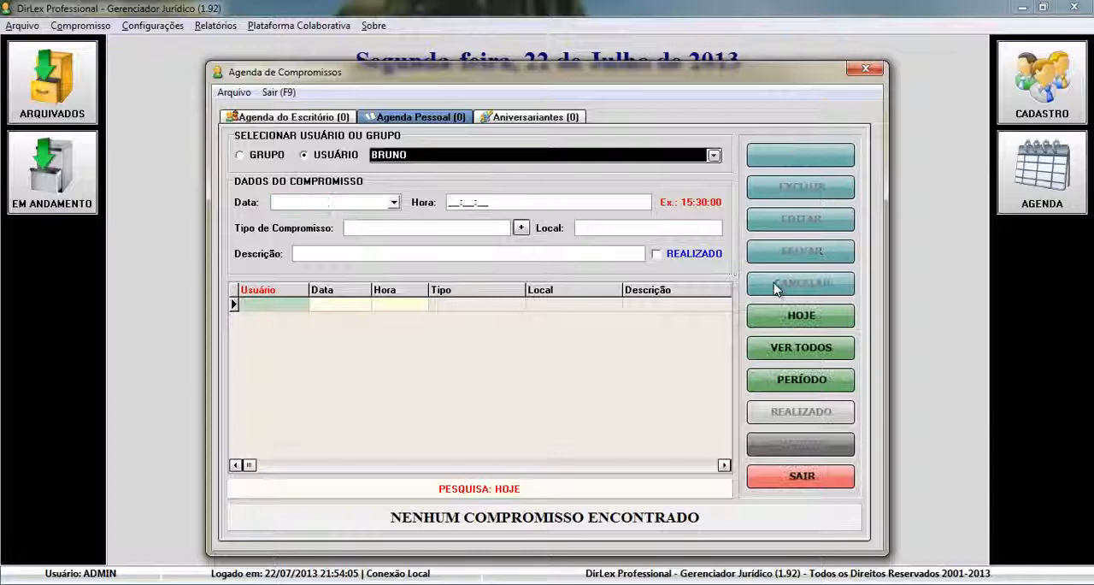
pyautogui.click(714, 156)
pyautogui.click(684, 189)
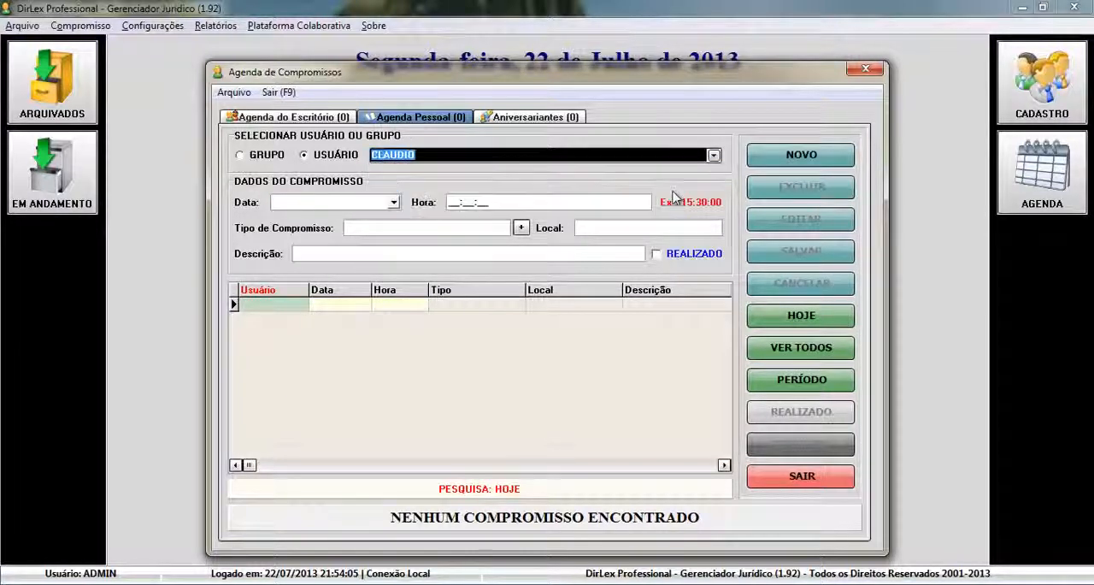
pyautogui.click(779, 156)
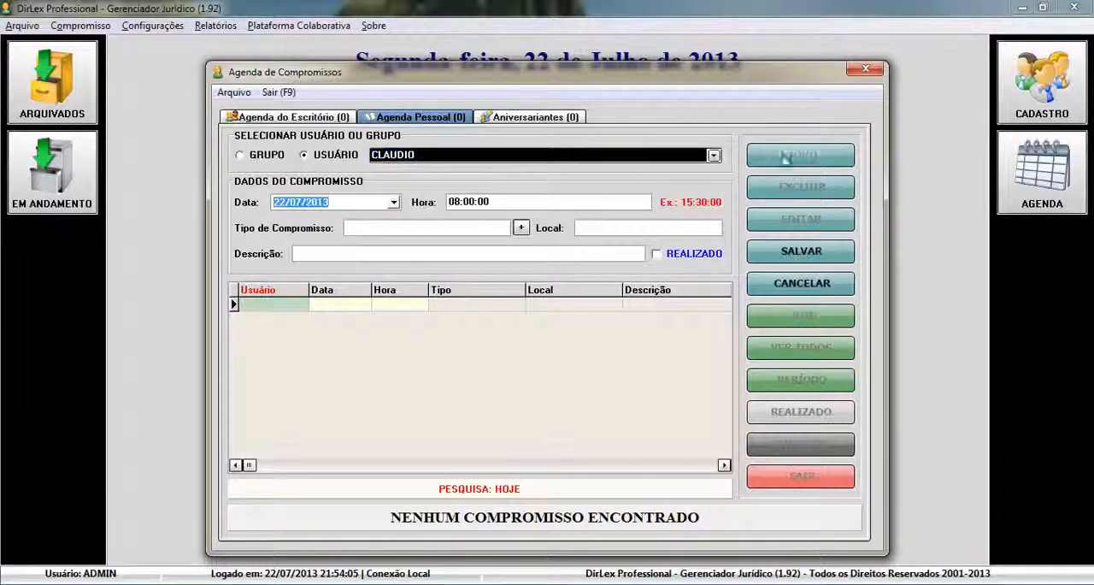
pyautogui.click(782, 289)
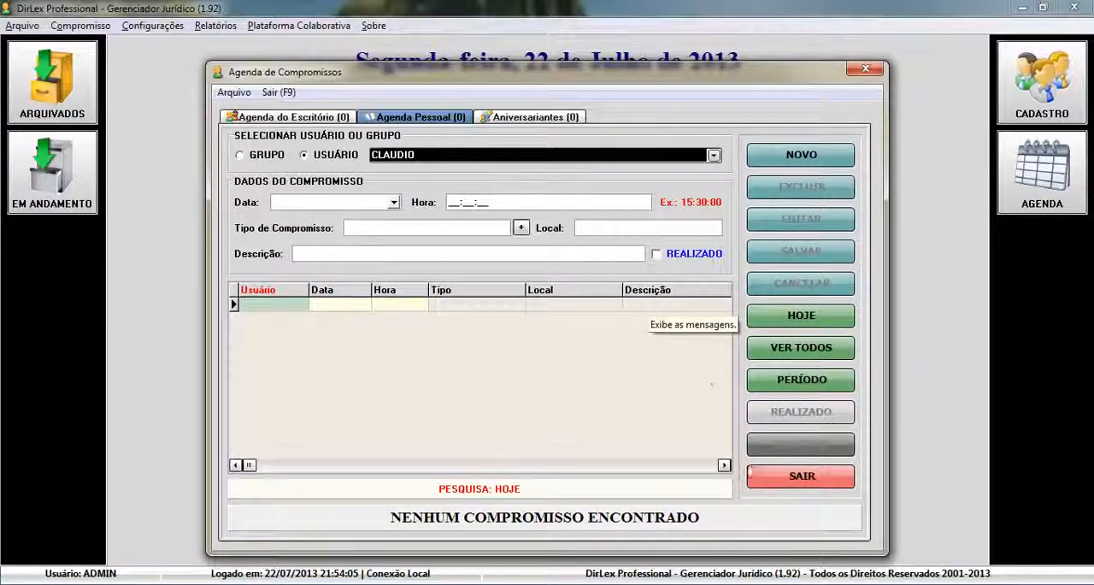
pyautogui.click(809, 479)
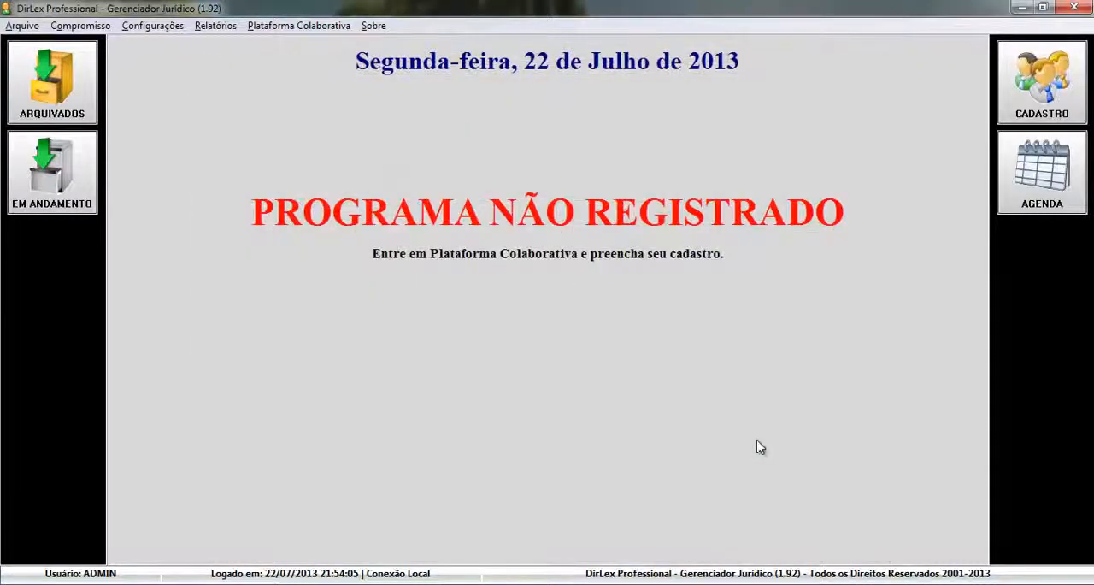
# Create a new user group named Advogados in the user group settings
pyautogui.click(152, 26)
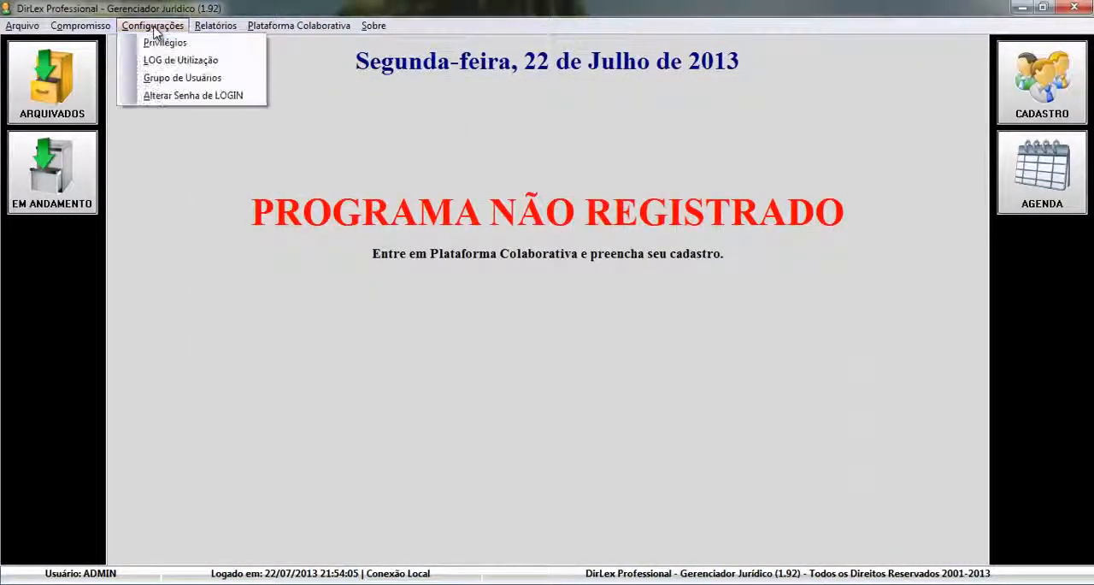
pyautogui.click(159, 78)
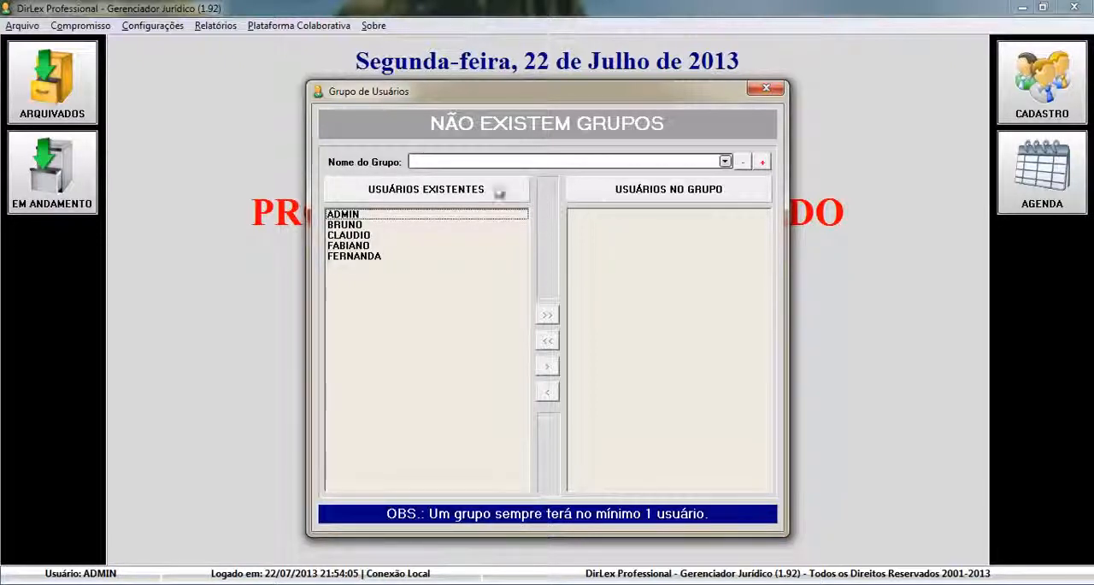
pyautogui.click(419, 163)
pyautogui.click(528, 165)
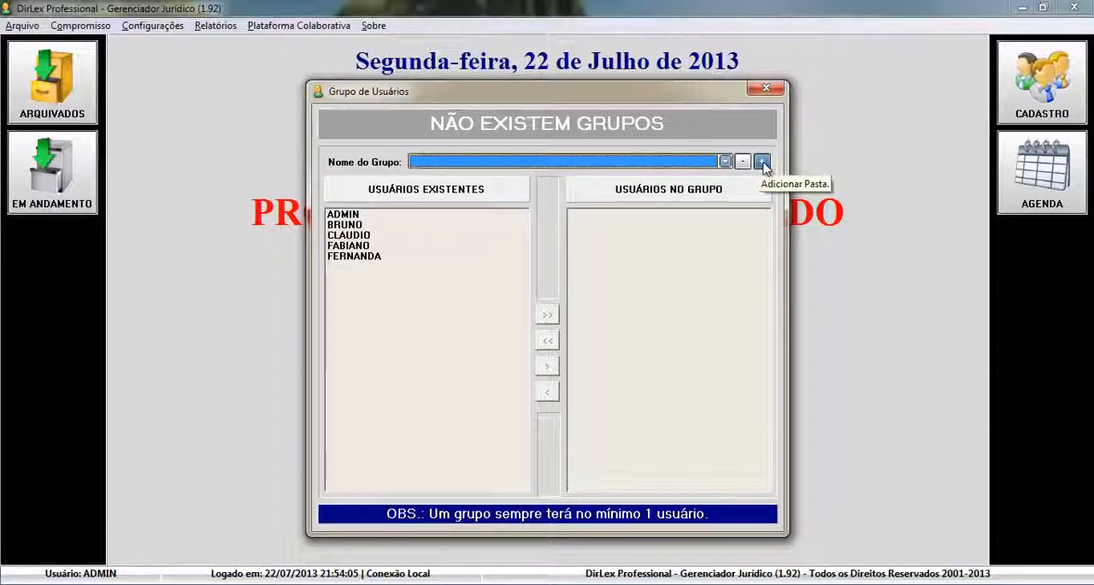
pyautogui.click(763, 165)
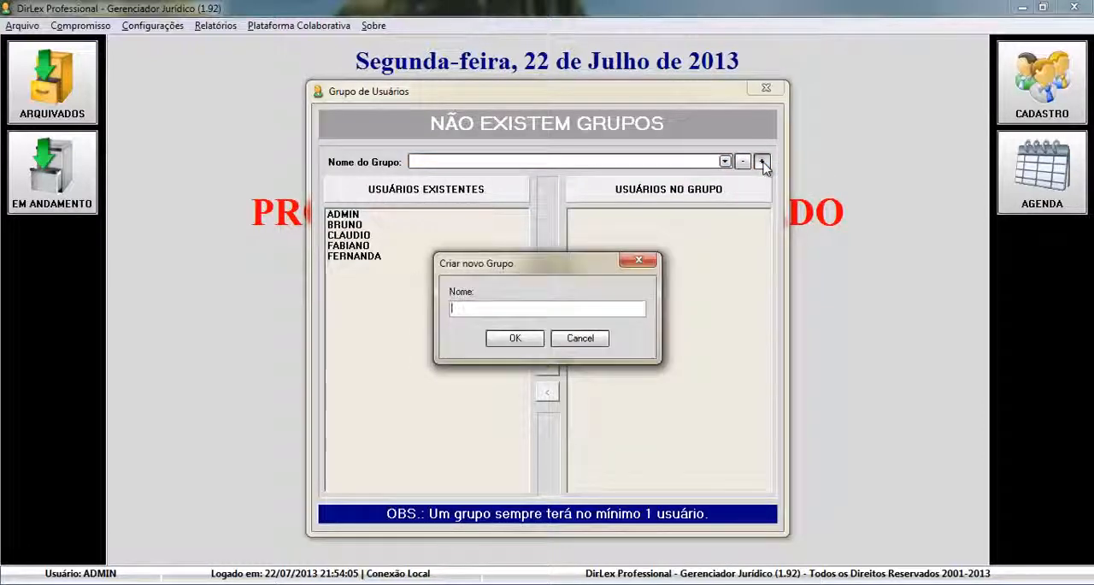
pyautogui.write('aDVOGAD')
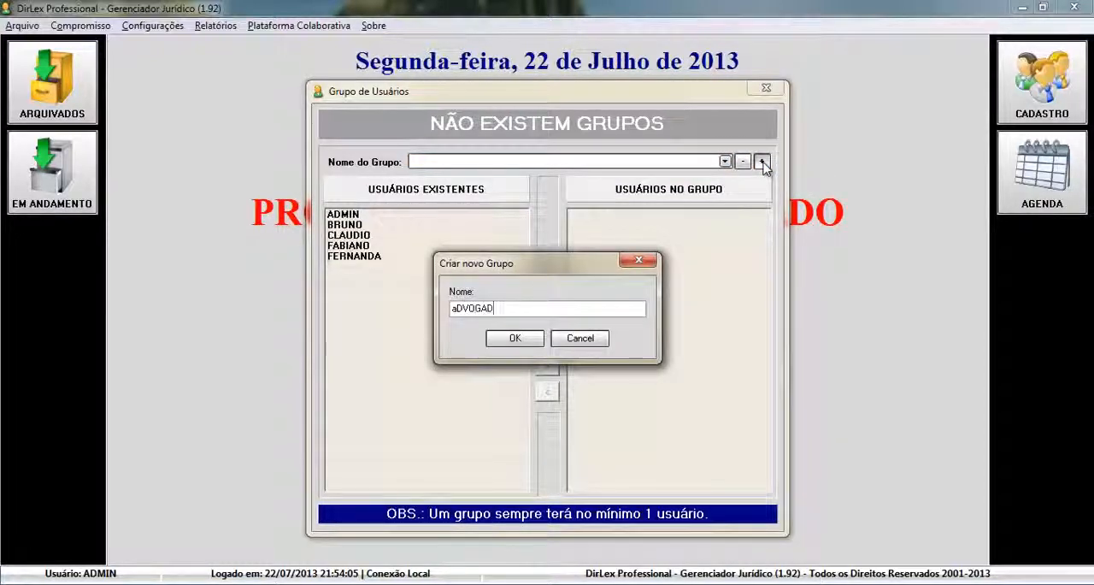
pyautogui.press('BackSpace')
pyautogui.press('BackSpace')
pyautogui.press('BackSpace')
pyautogui.press('BackSpace')
pyautogui.press('BackSpace')
pyautogui.press('BackSpace')
pyautogui.press('BackSpace')
pyautogui.press('BackSpace')
pyautogui.press('BackSpace')
pyautogui.press('capslock')
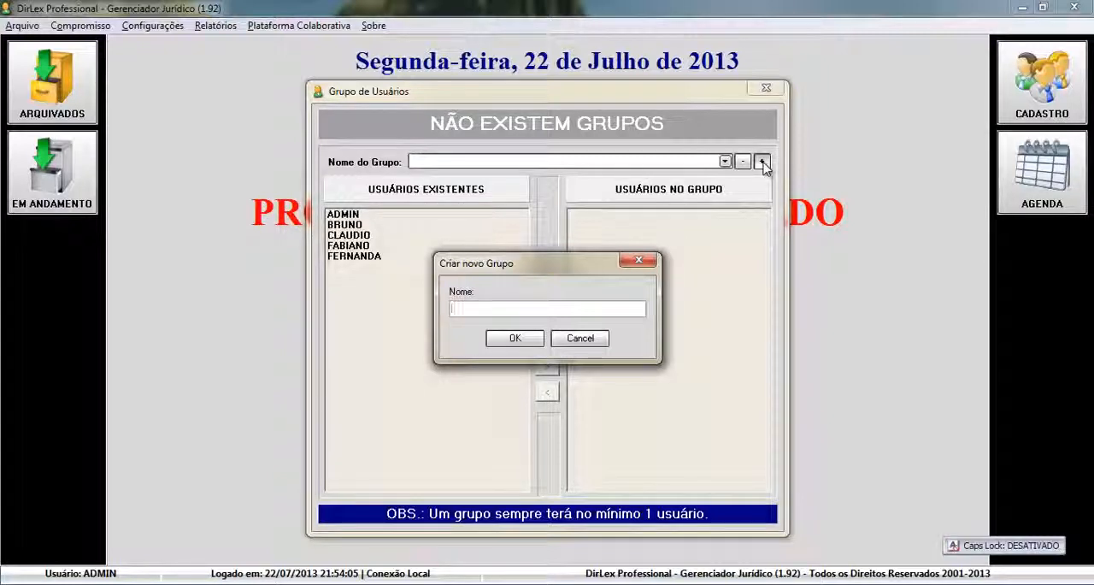
pyautogui.write('Advogados')
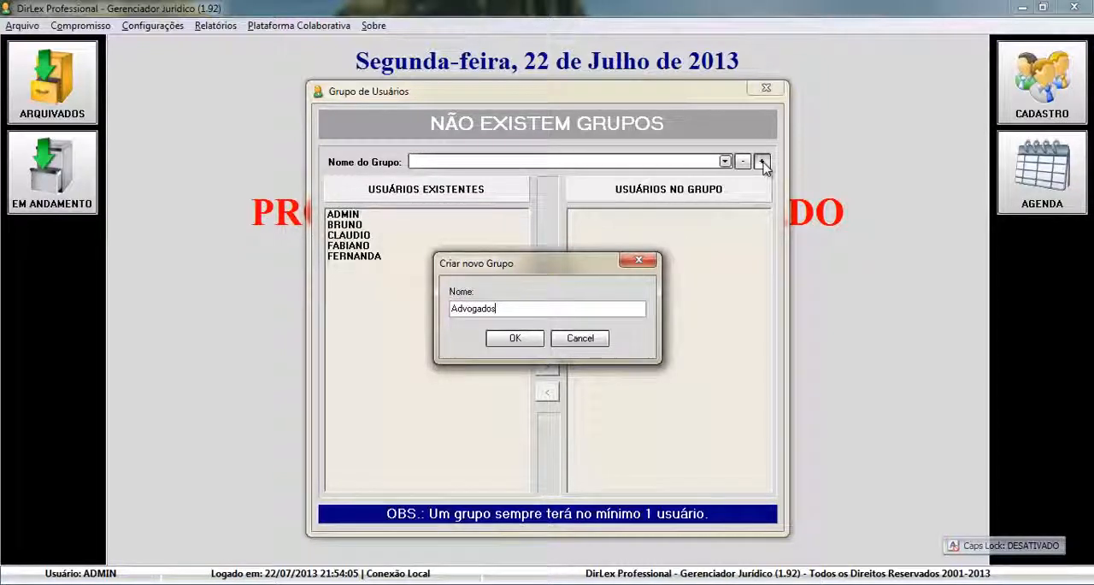
pyautogui.click(532, 340)
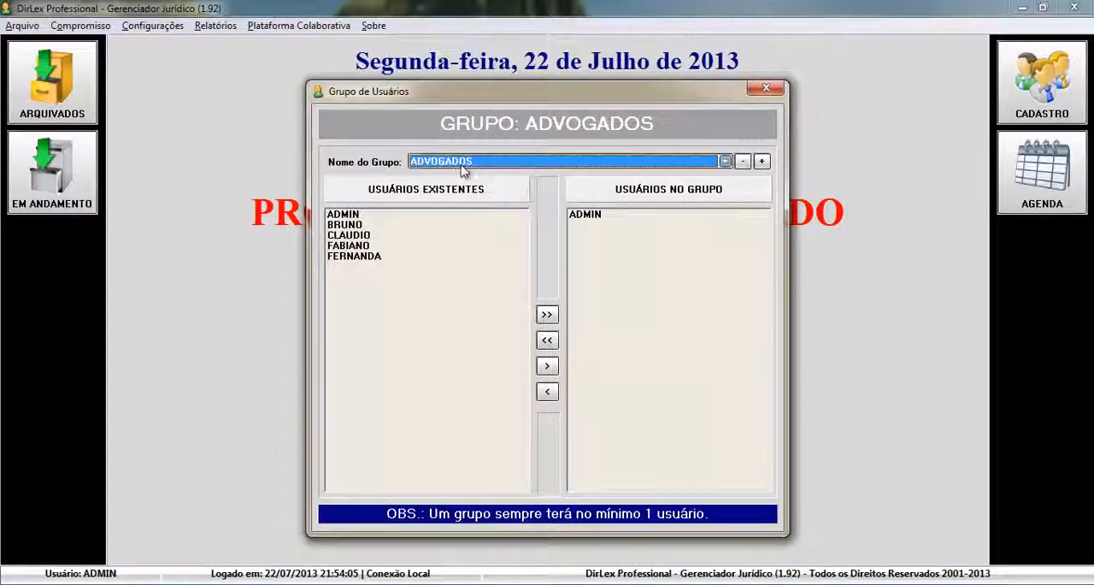
# Add the second and third existing users to the Advogados group and remove ADMIN from it, closing the group settings
pyautogui.click(602, 217)
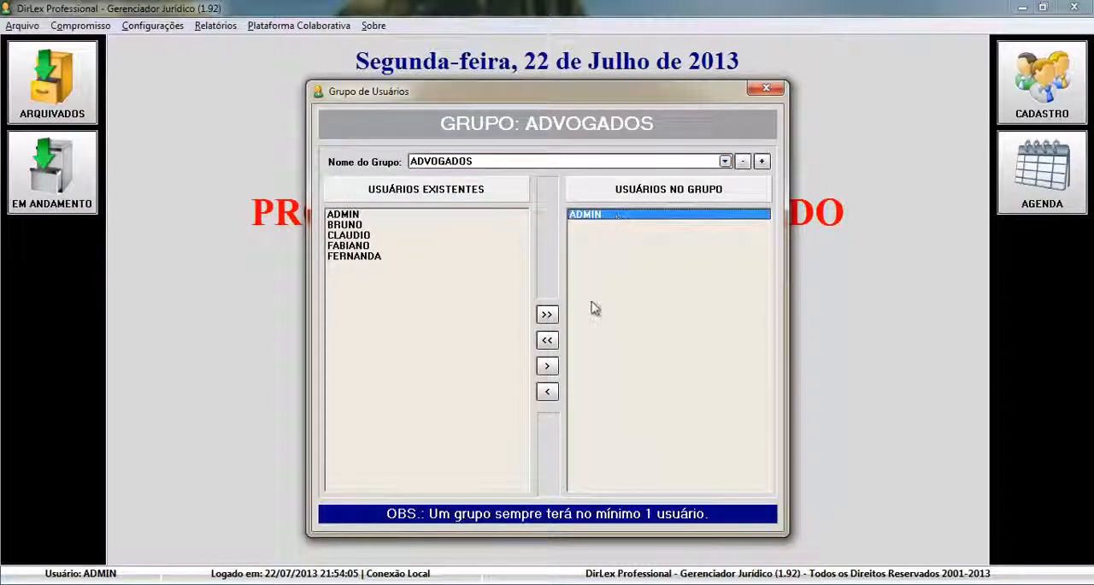
pyautogui.doubleClick(351, 225)
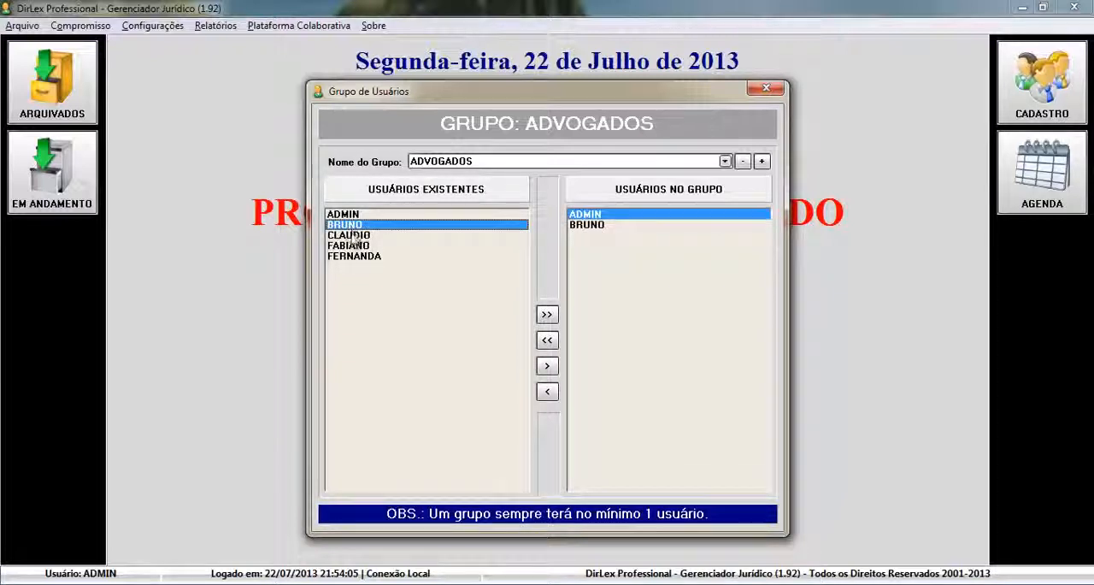
pyautogui.doubleClick(352, 236)
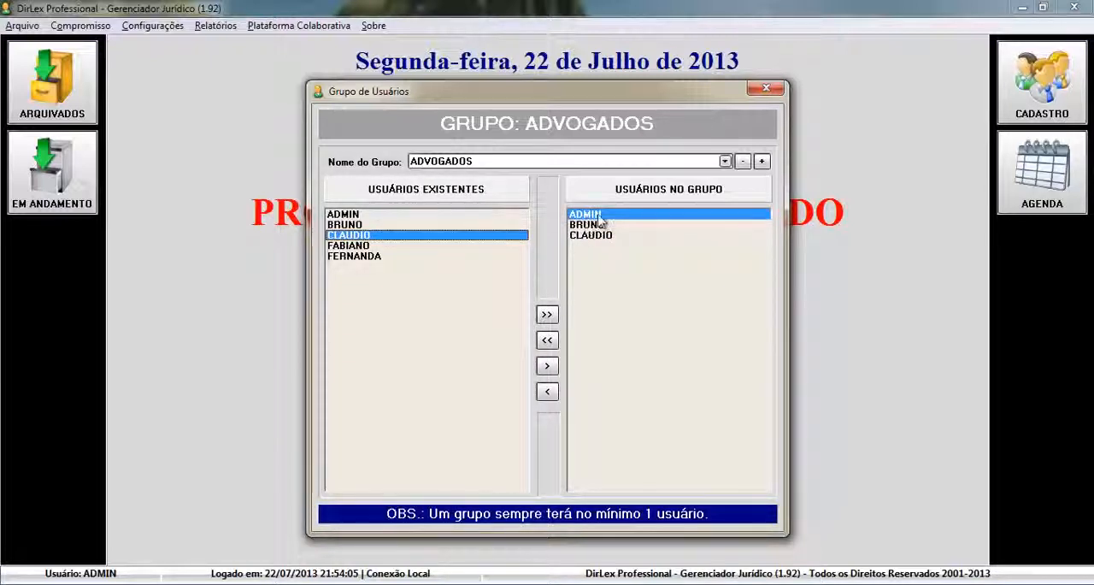
pyautogui.click(547, 340)
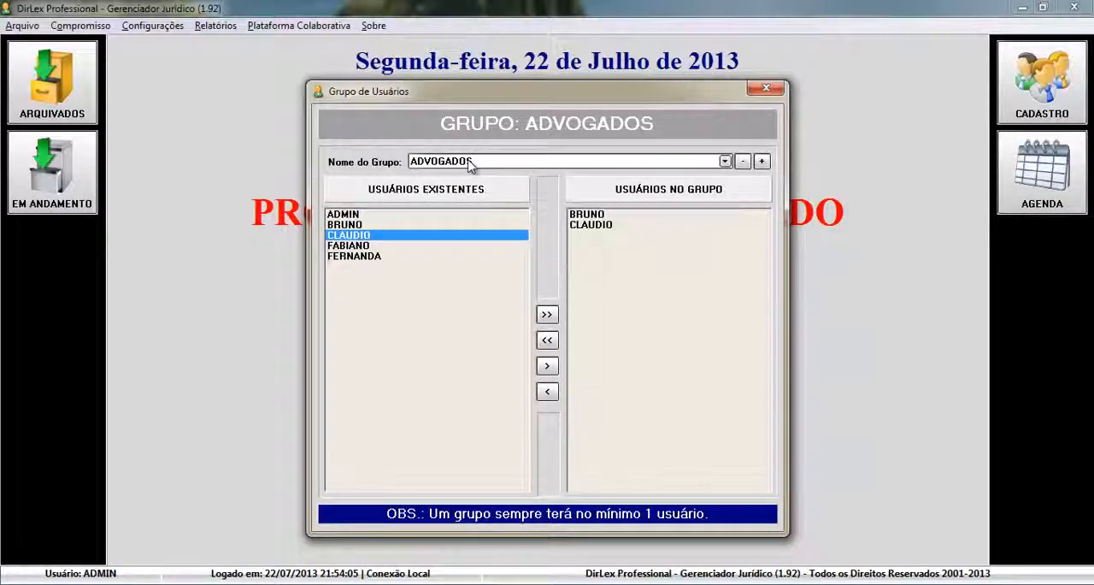
pyautogui.click(590, 225)
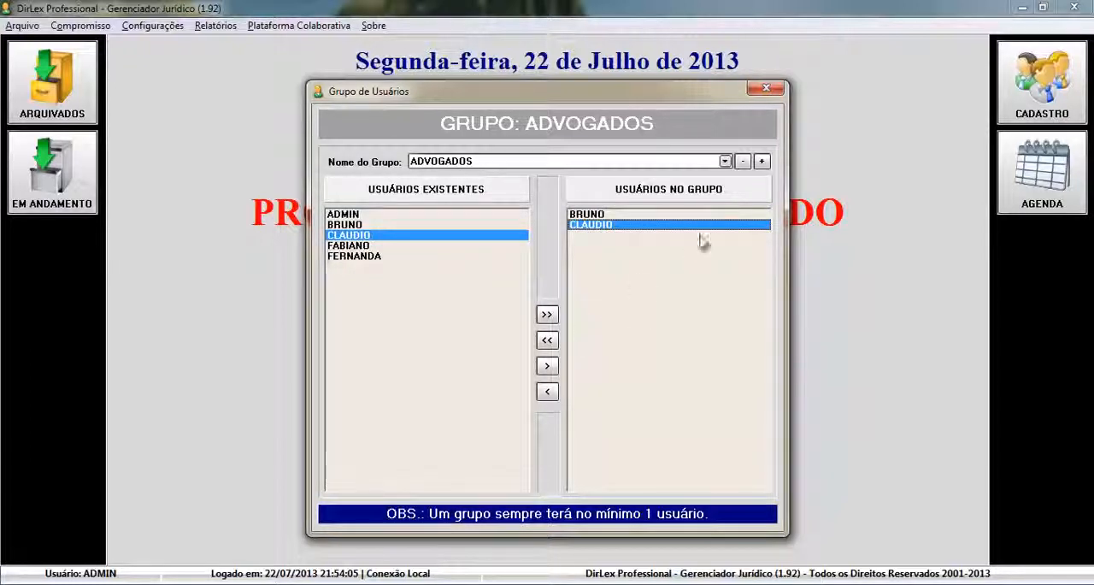
pyautogui.click(765, 89)
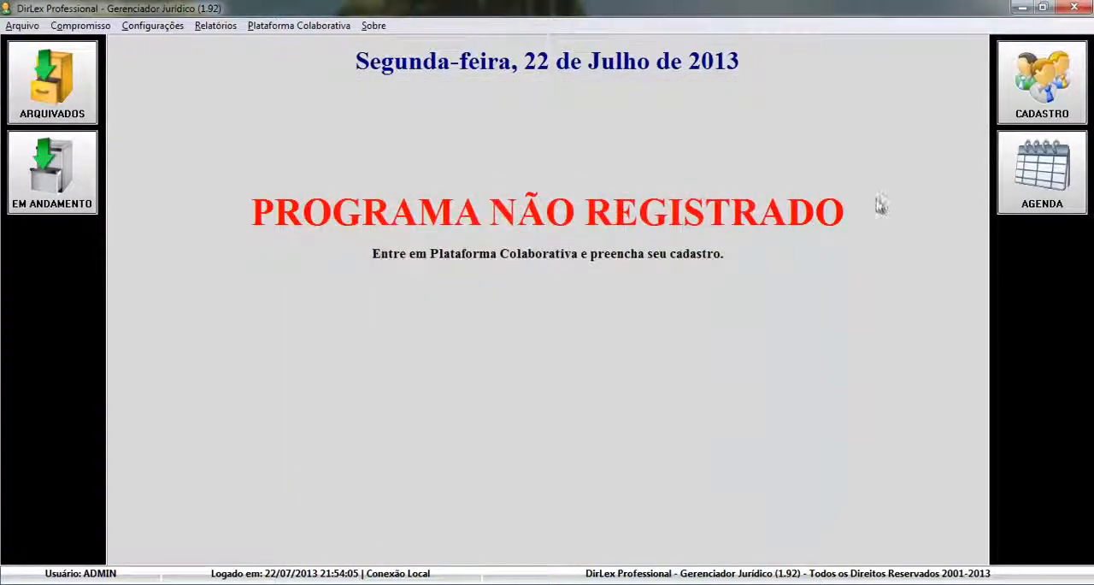
# Start a new personal agenda appointment assigned to the ADVOGADOS group instead of a single user
pyautogui.click(1032, 189)
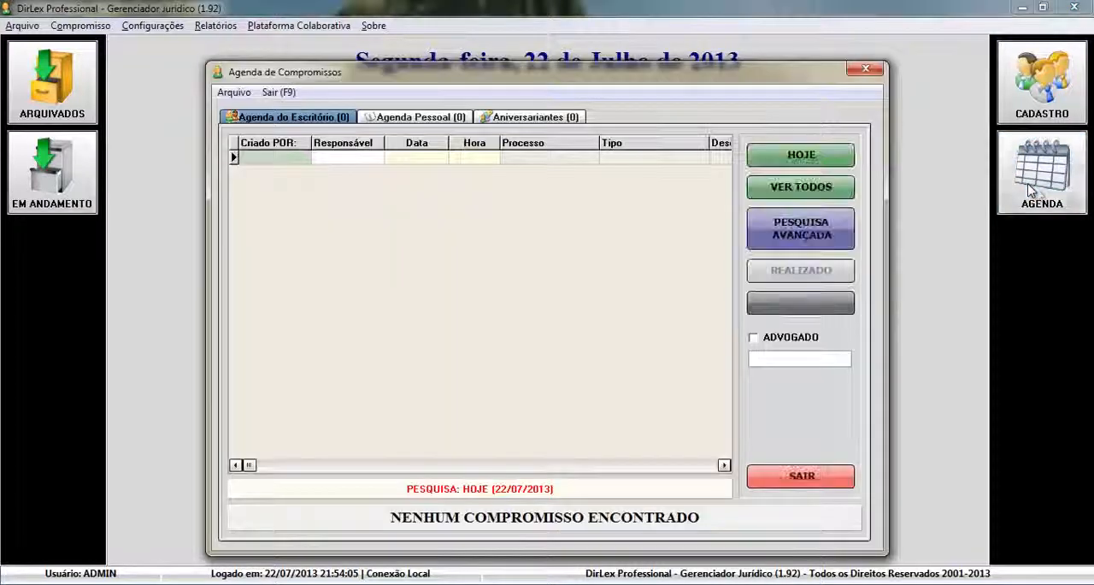
pyautogui.click(438, 120)
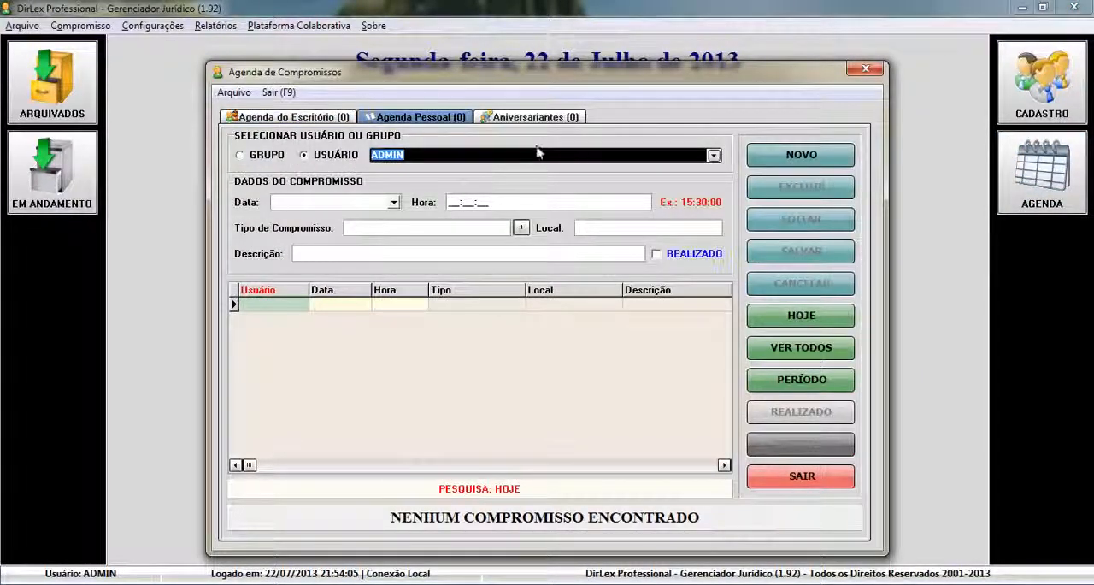
pyautogui.click(714, 157)
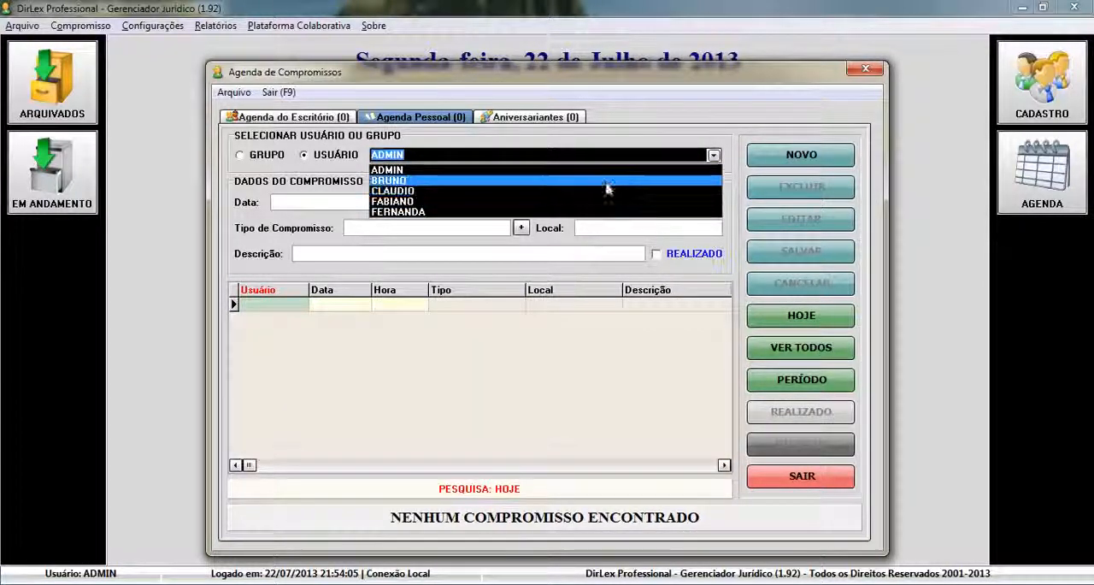
pyautogui.click(709, 165)
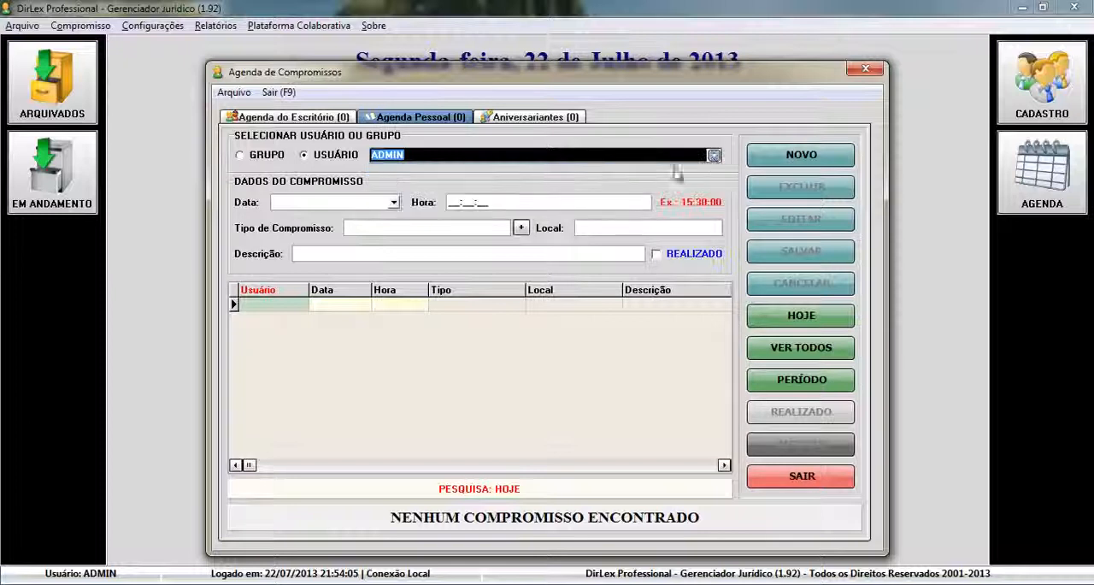
pyautogui.click(267, 158)
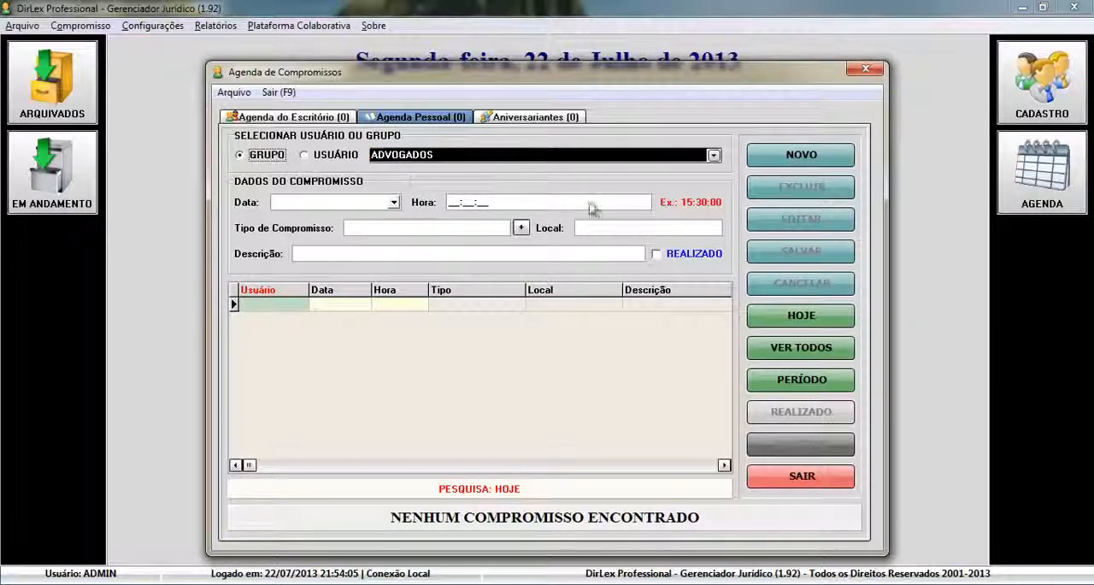
pyautogui.click(714, 156)
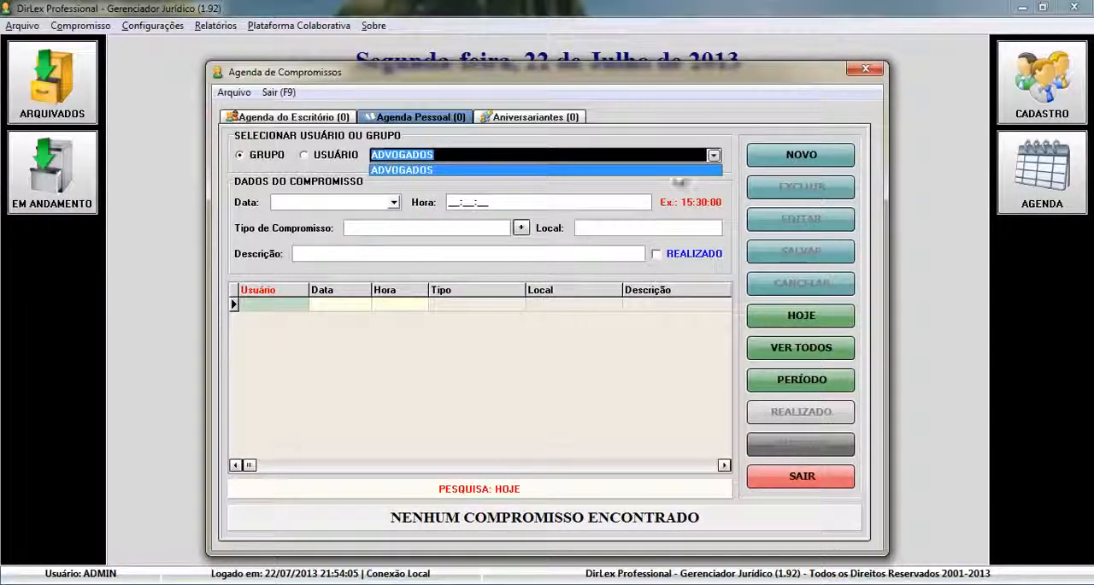
pyautogui.click(398, 171)
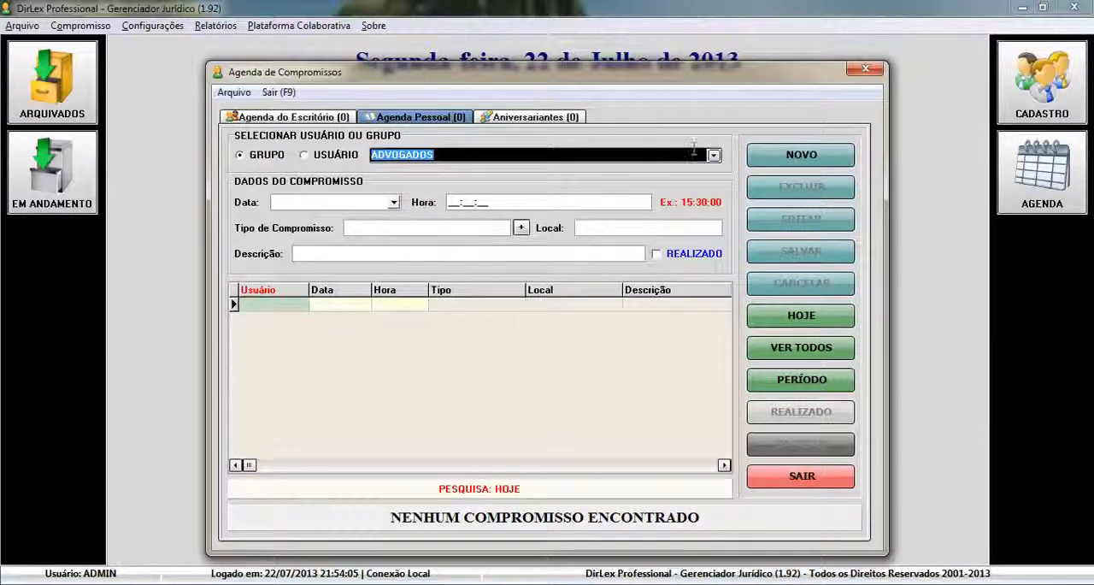
pyautogui.click(789, 154)
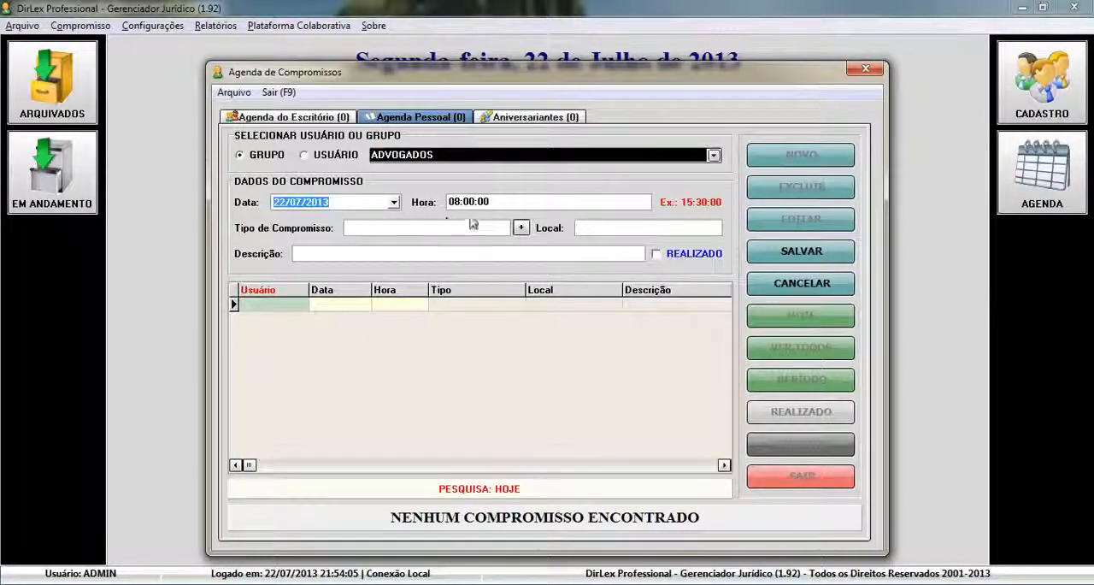
# Register a new appointment type named REUNIÃO and assign it to the group appointment
pyautogui.click(403, 233)
pyautogui.click(402, 237)
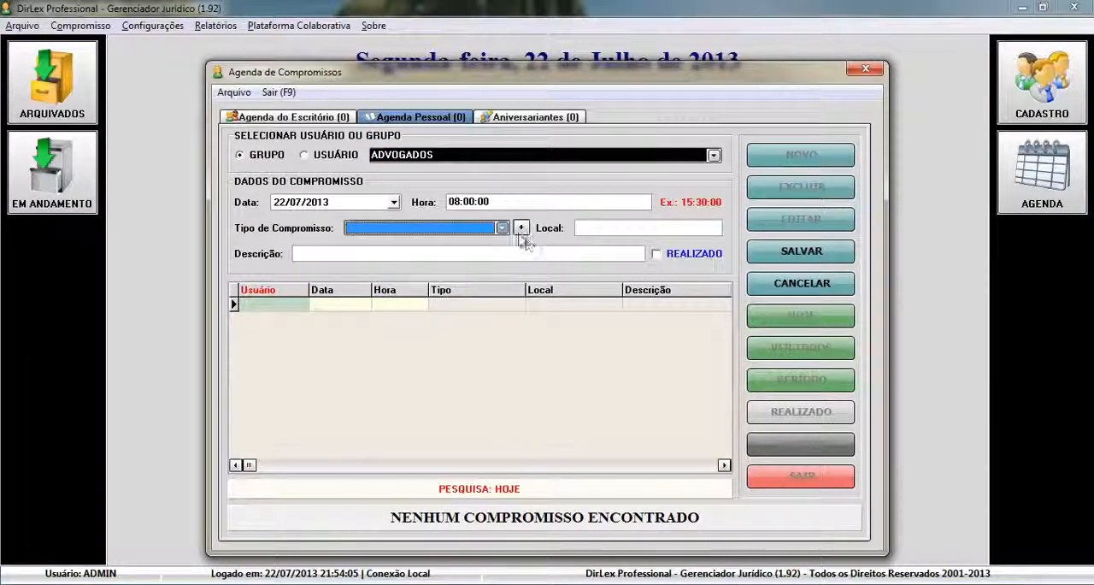
pyautogui.click(521, 229)
pyautogui.click(687, 163)
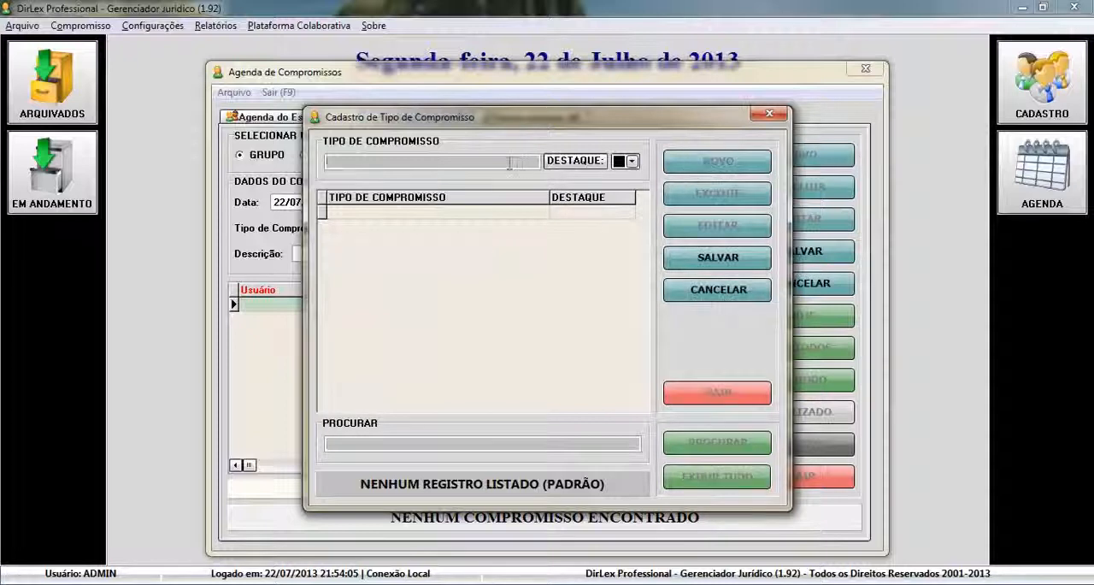
pyautogui.write('REUNI')
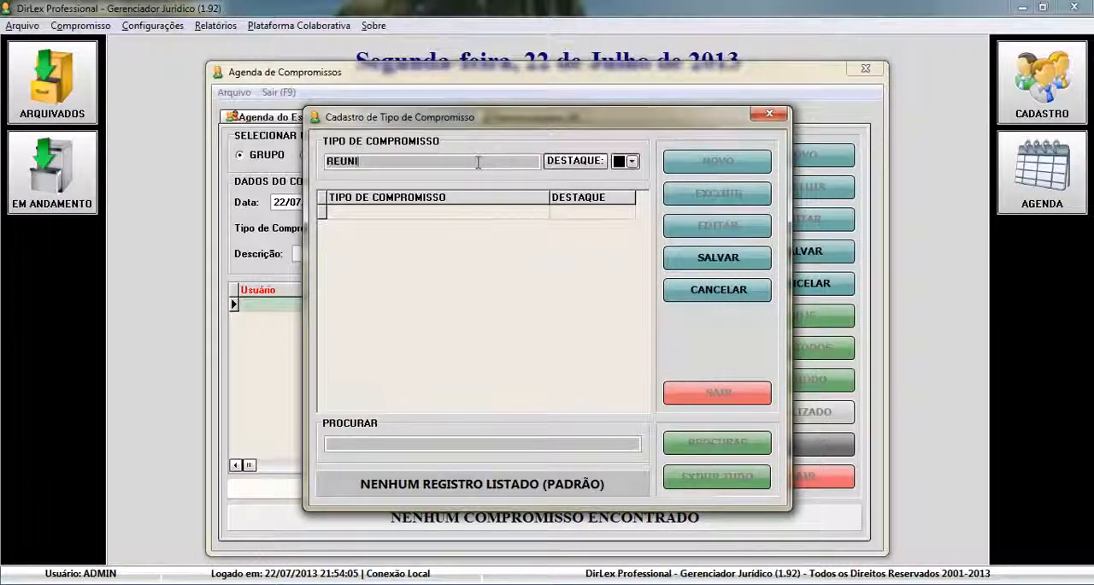
pyautogui.write('ÃO')
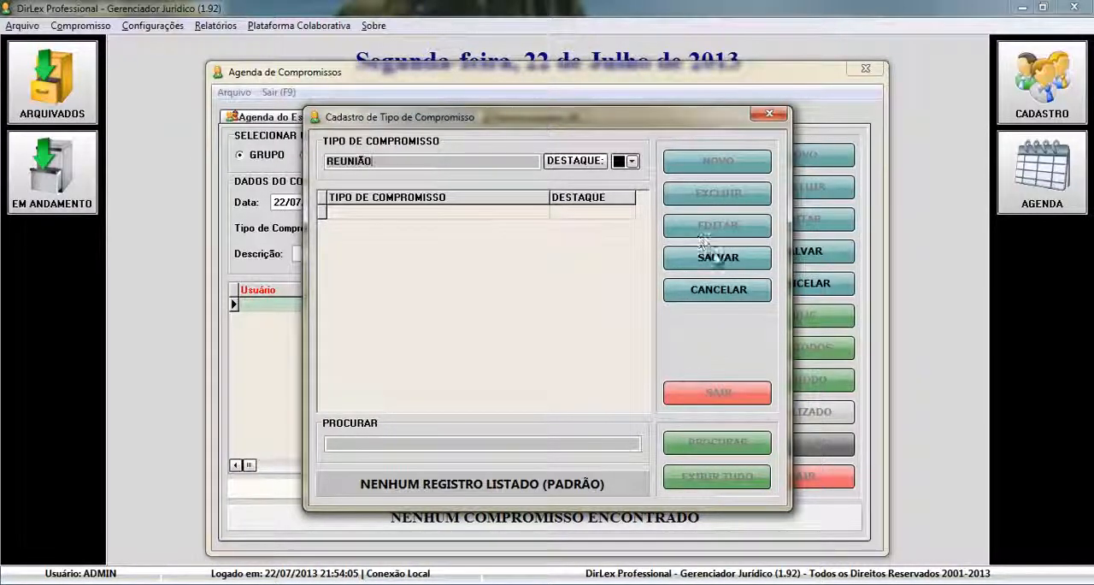
pyautogui.click(717, 256)
pyautogui.doubleClick(407, 214)
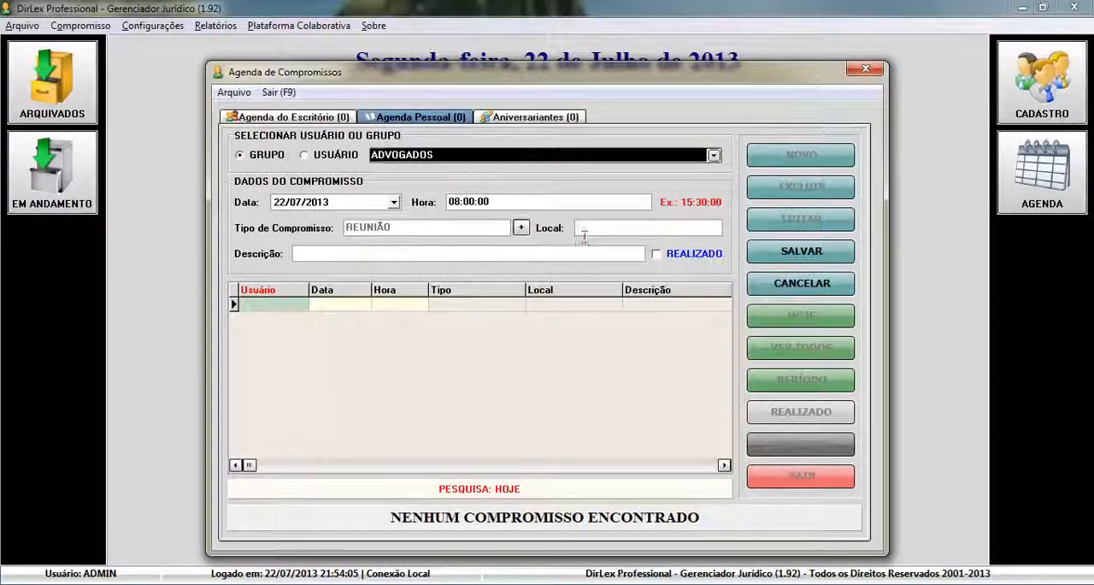
# Set the appointment's location to ESCRITÓRIO and description to REUNIÃO SEMANAL DE EQUIPE, and save it
pyautogui.write('ESCRIT')
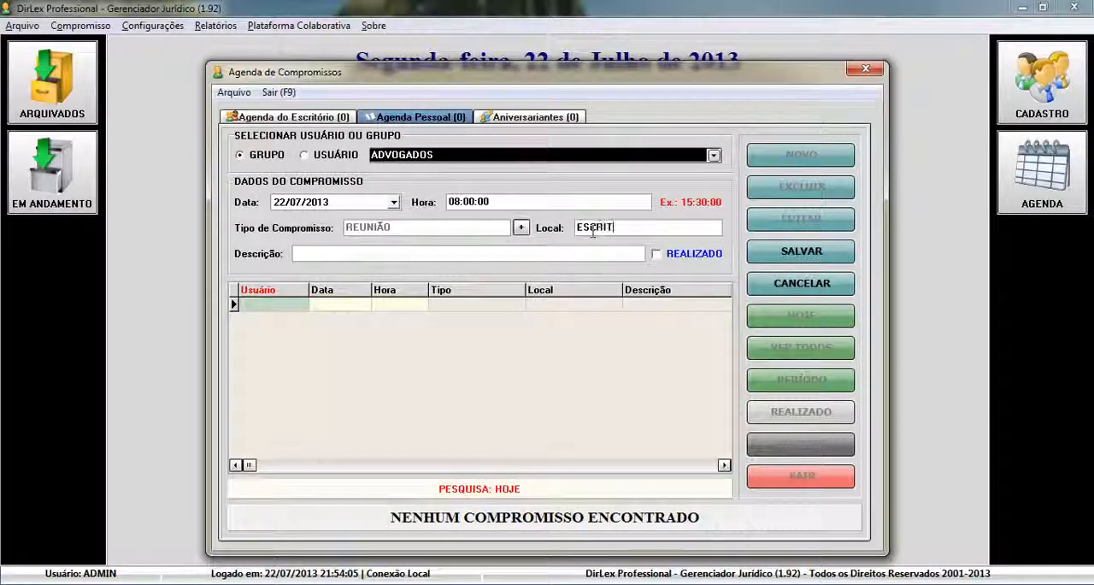
pyautogui.write('ÓRIO')
pyautogui.press('Tab')
pyautogui.write('R')
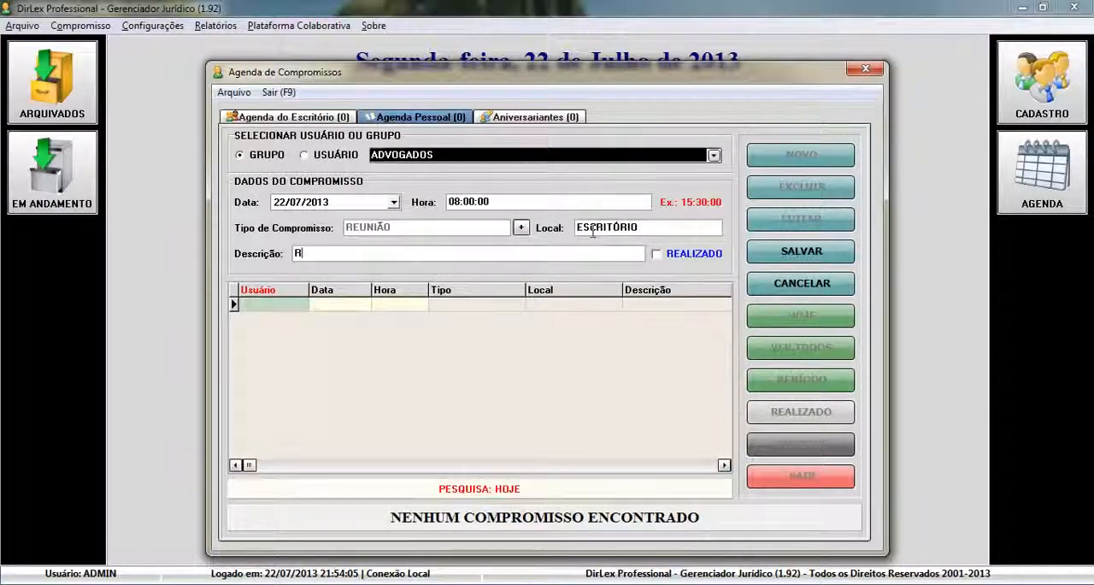
pyautogui.write('EUNIÃO SEMA')
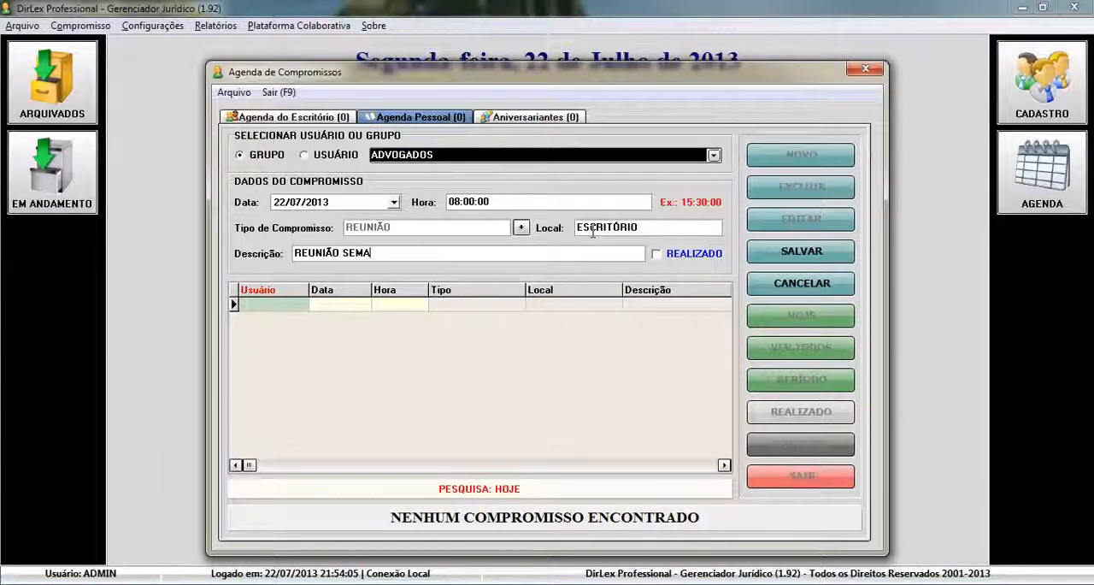
pyautogui.write('NAL DE EQUIPE')
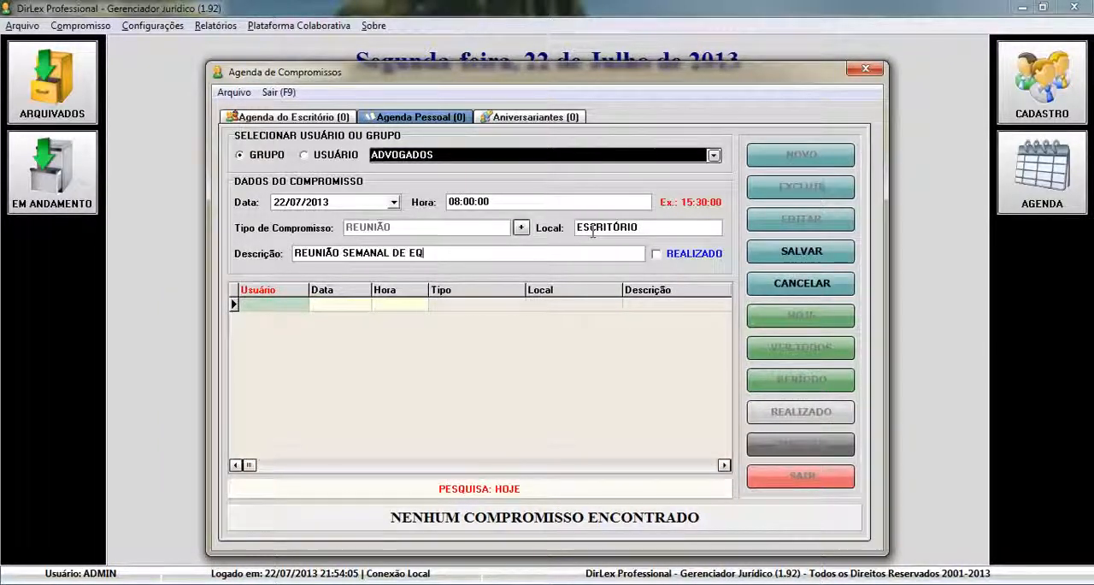
pyautogui.click(825, 254)
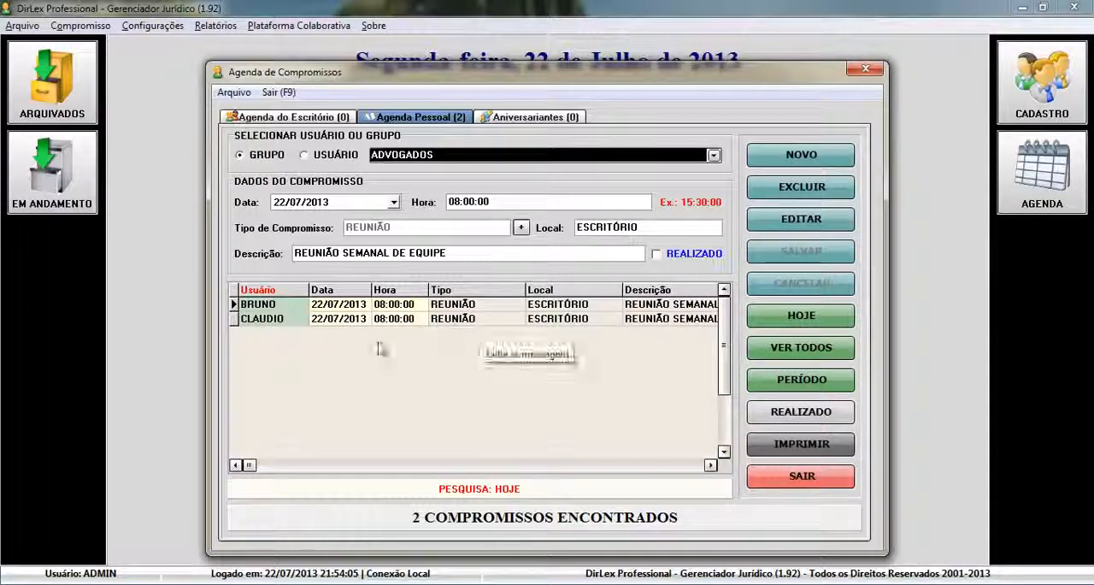
# Examine the saved meeting's entries for each group member in the appointment list
pyautogui.click(330, 306)
pyautogui.click(323, 322)
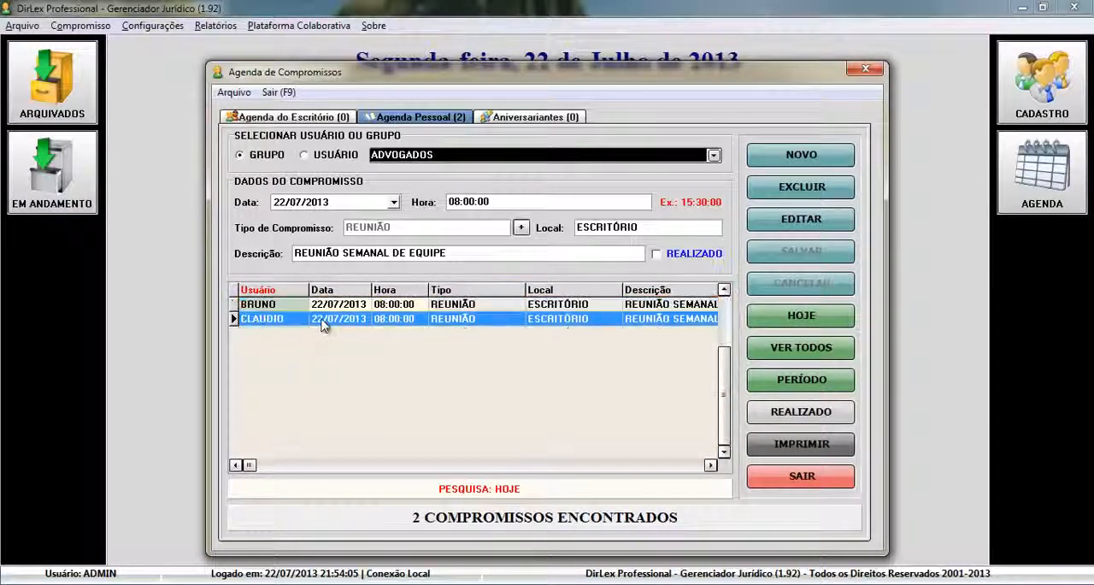
pyautogui.click(624, 306)
pyautogui.click(622, 321)
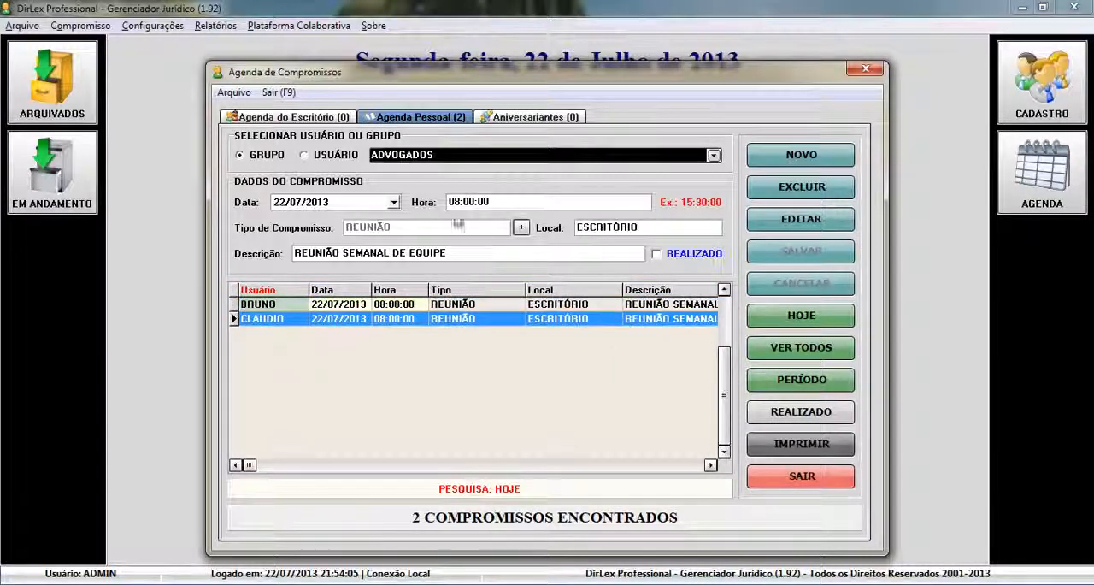
# Switch the personal agenda to single users, view each of the two group members' appointments in turn, and close the agenda
pyautogui.click(333, 156)
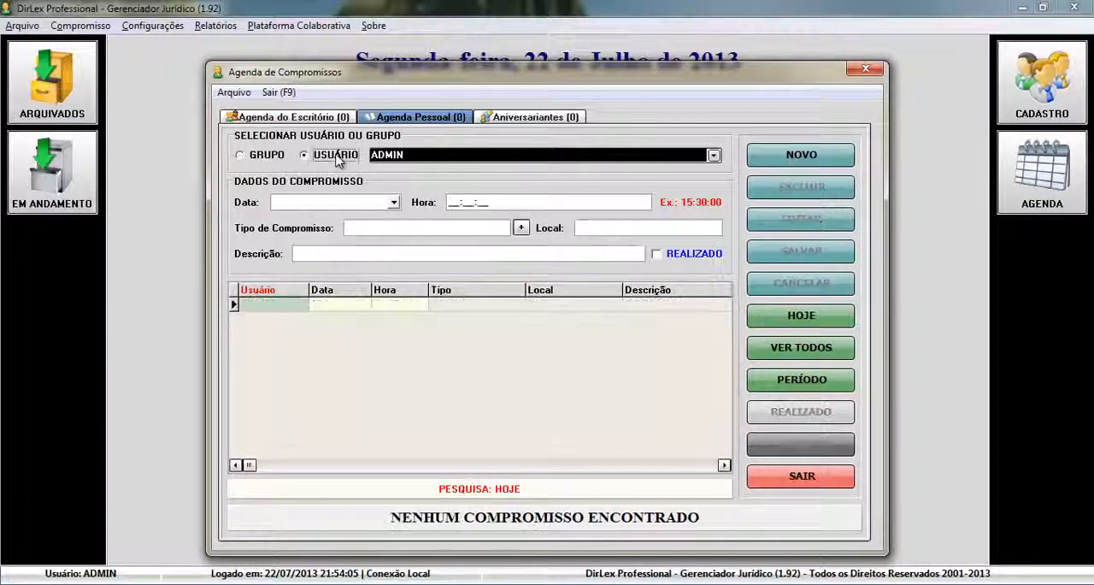
pyautogui.click(714, 155)
pyautogui.click(701, 177)
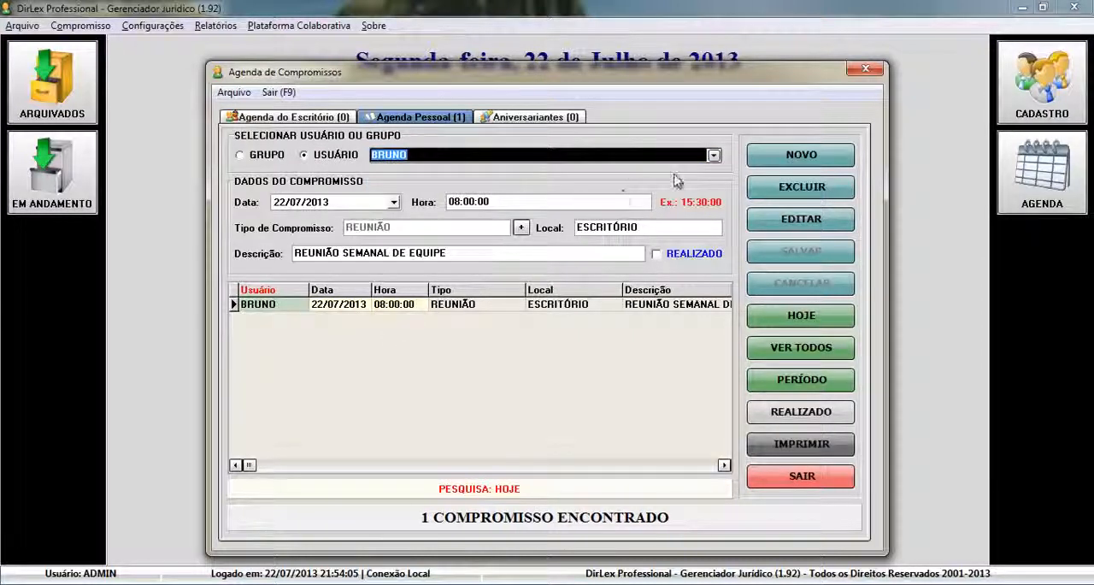
pyautogui.click(714, 155)
pyautogui.click(693, 191)
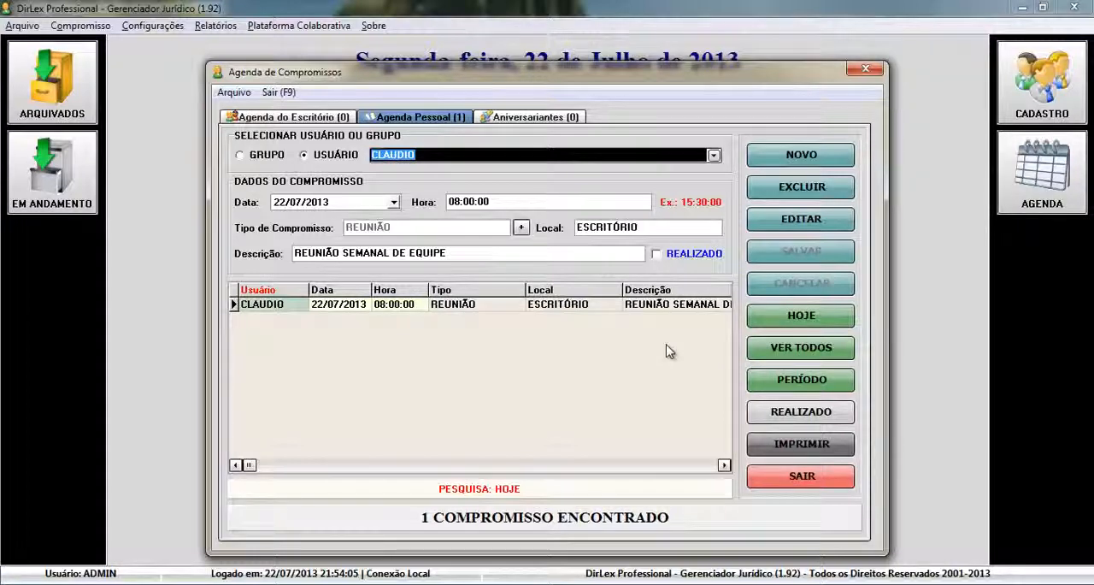
pyautogui.click(808, 481)
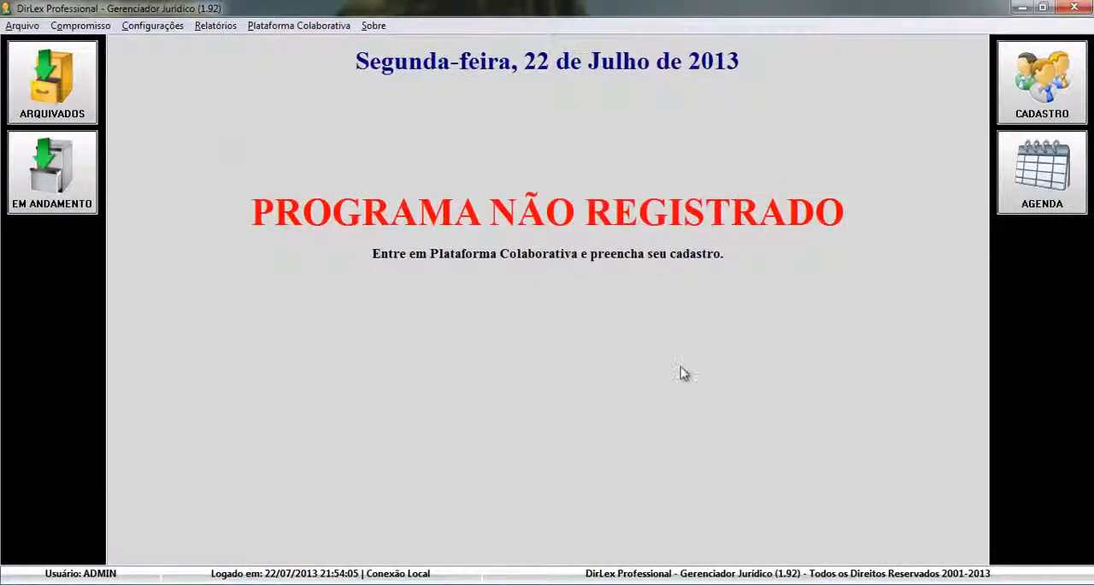